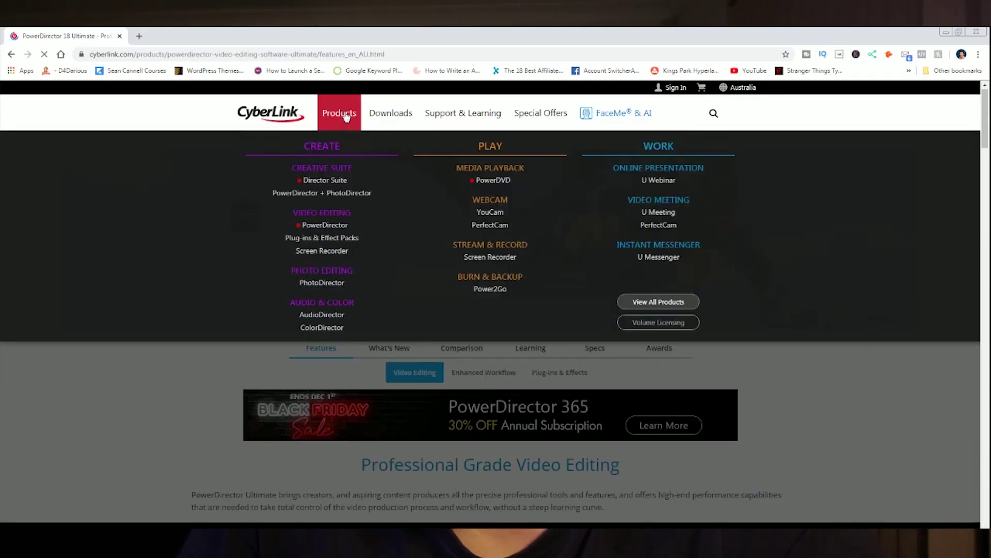
- Go to CyberLink's All Products page and scroll through its Most Popular software list
{"action": "left_click", "coordinate": [346, 114]}
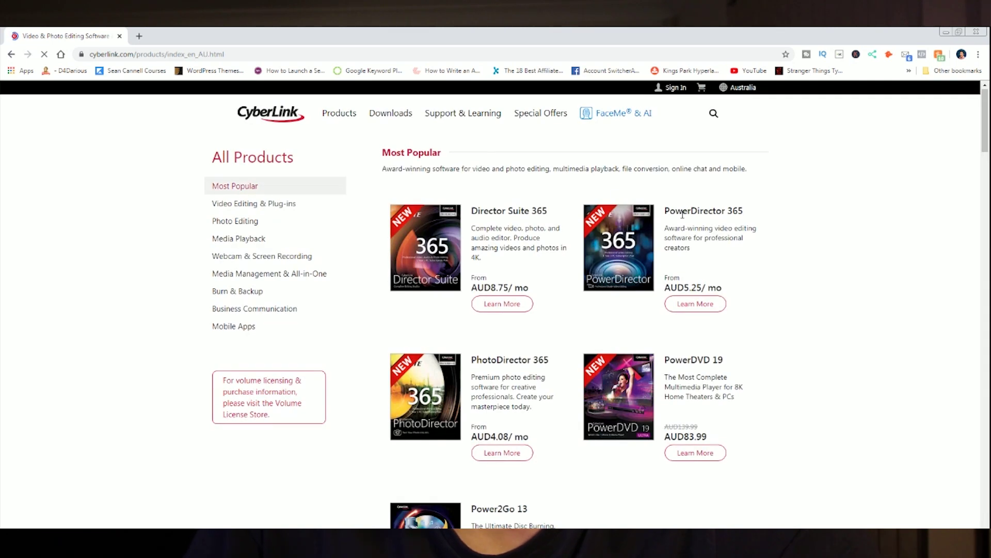
{"action": "scroll", "coordinate": [786, 267], "scroll_direction": "down", "scroll_amount": 1}
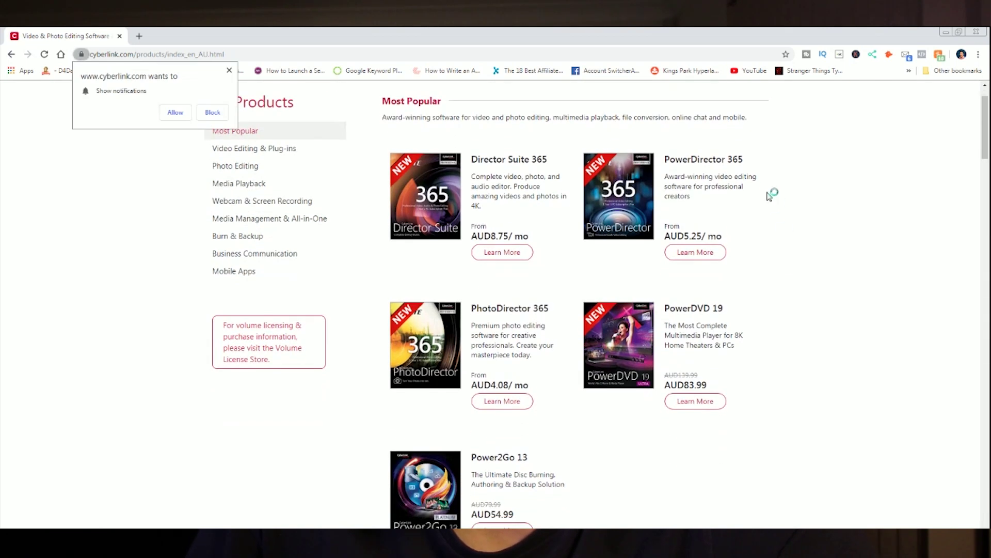
{"action": "scroll", "coordinate": [363, 189], "scroll_direction": "up", "scroll_amount": 1}
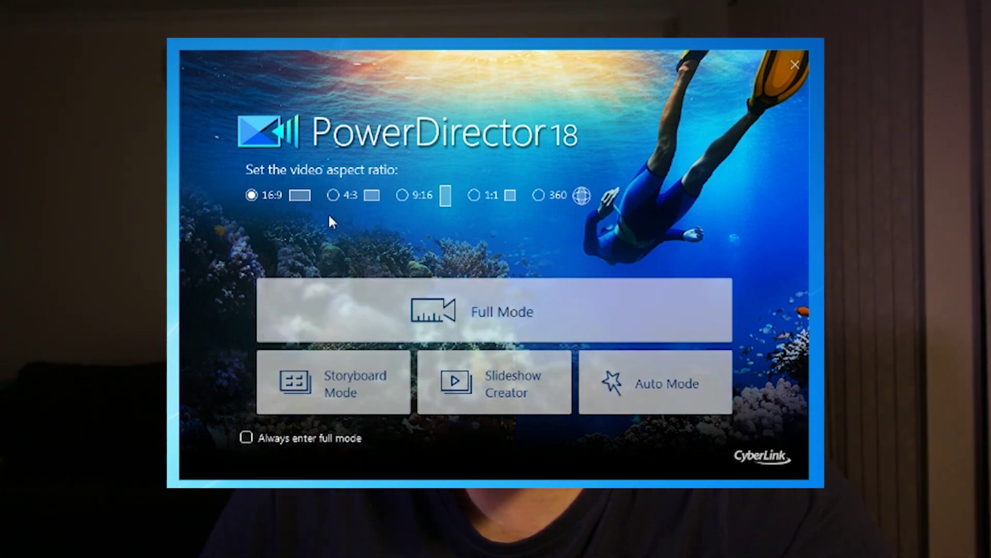
- Try the 9:16, 1:1 and 360 aspect ratios, then start a 16:9 project in Full Mode
{"action": "left_click", "coordinate": [441, 196]}
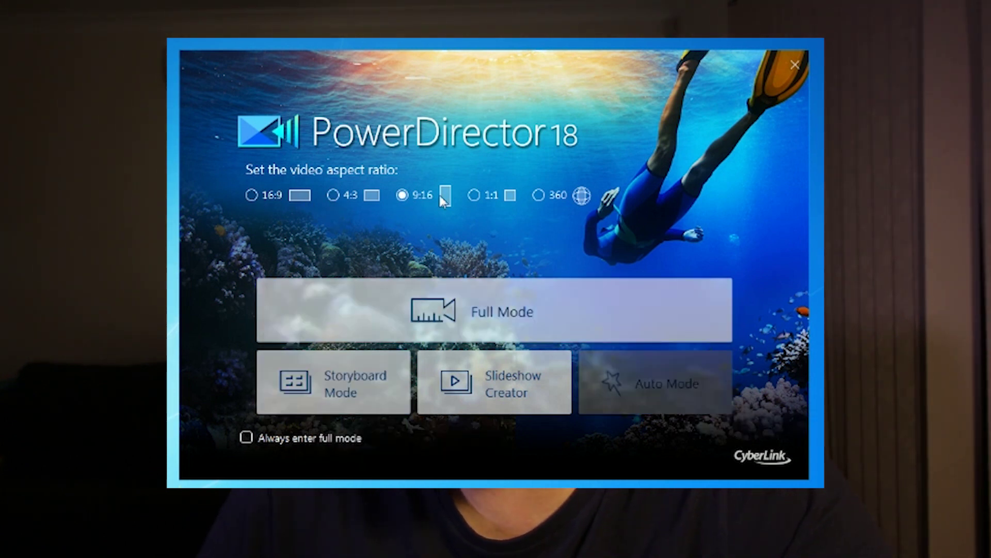
{"action": "left_click", "coordinate": [474, 197]}
{"action": "left_click", "coordinate": [537, 195]}
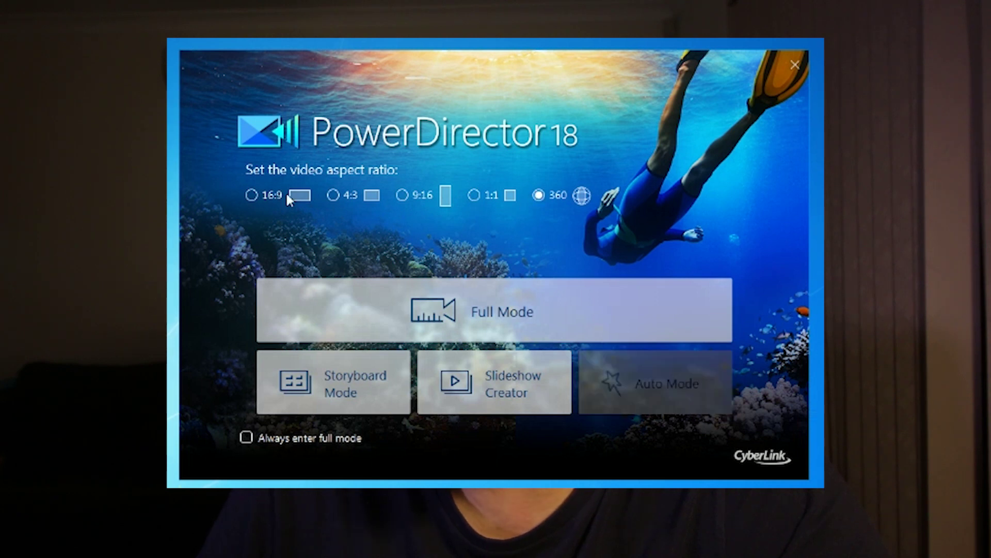
{"action": "left_click", "coordinate": [251, 195]}
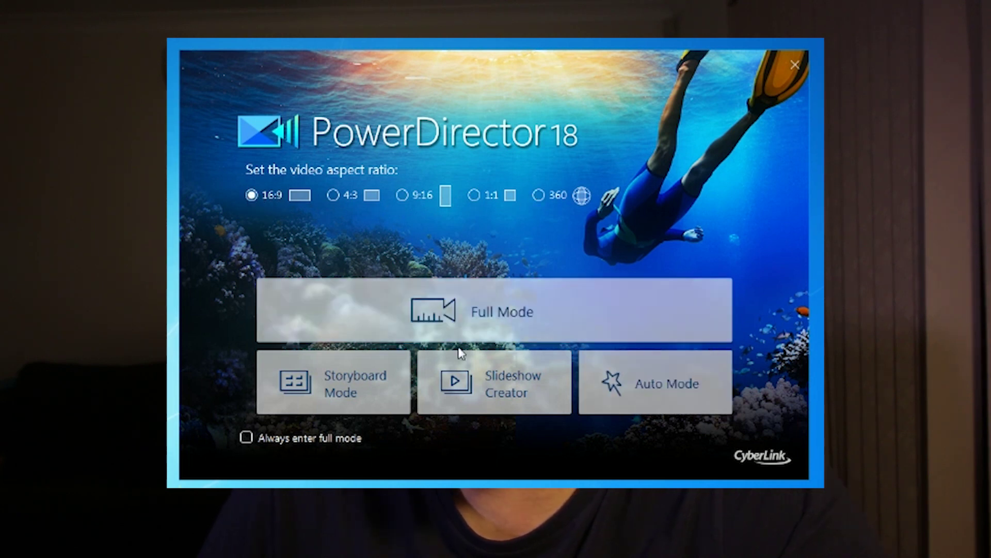
{"action": "left_click", "coordinate": [478, 301]}
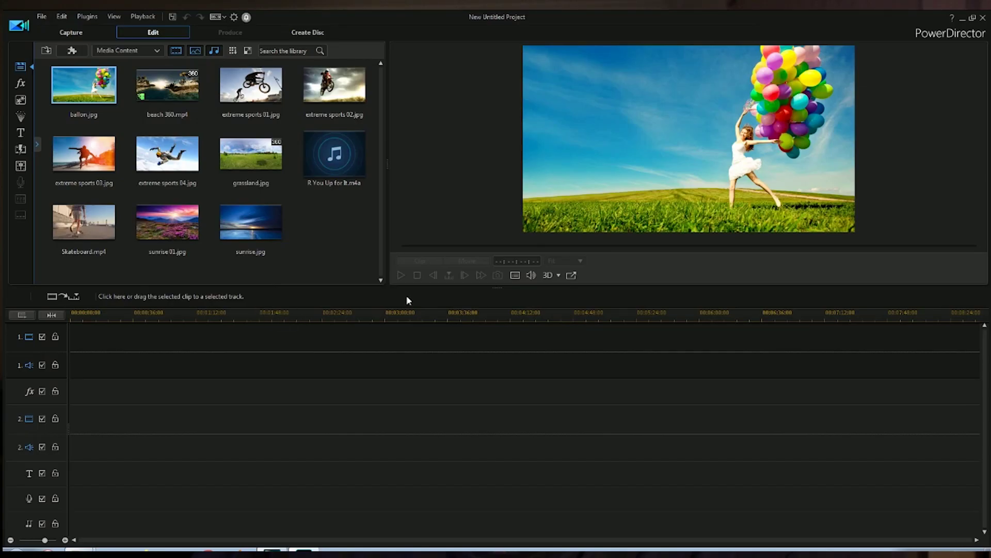
- Drag the preview/timeline divider down so the preview window is larger
{"action": "mouse_move", "coordinate": [417, 288]}
{"action": "left_mouse_down"}
{"action": "mouse_move", "coordinate": [411, 346]}
{"action": "mouse_move", "coordinate": [415, 300]}
{"action": "left_mouse_up"}
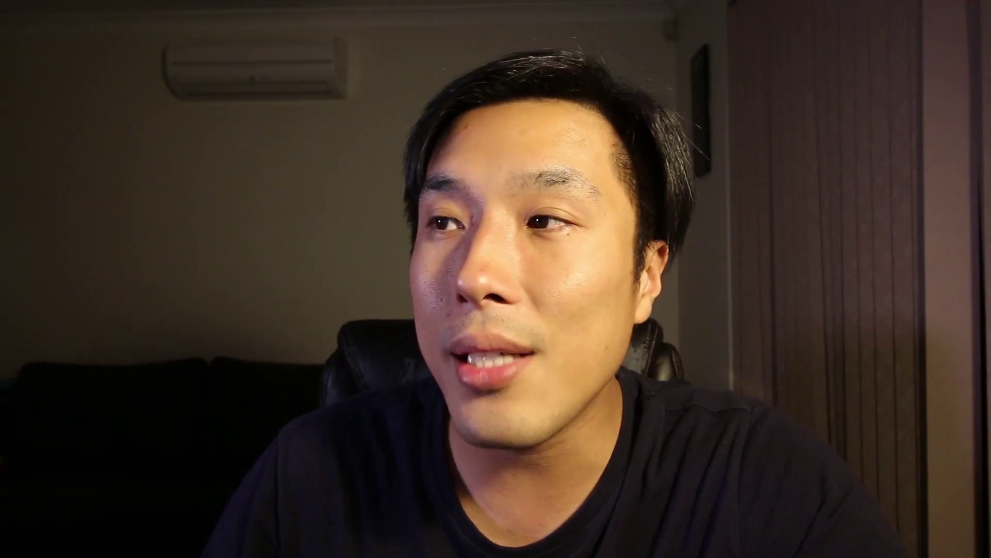
- Open Video Editing Tutorials from Help and scroll the Learning Center lesson list in Firefox
{"action": "left_click", "coordinate": [953, 18]}
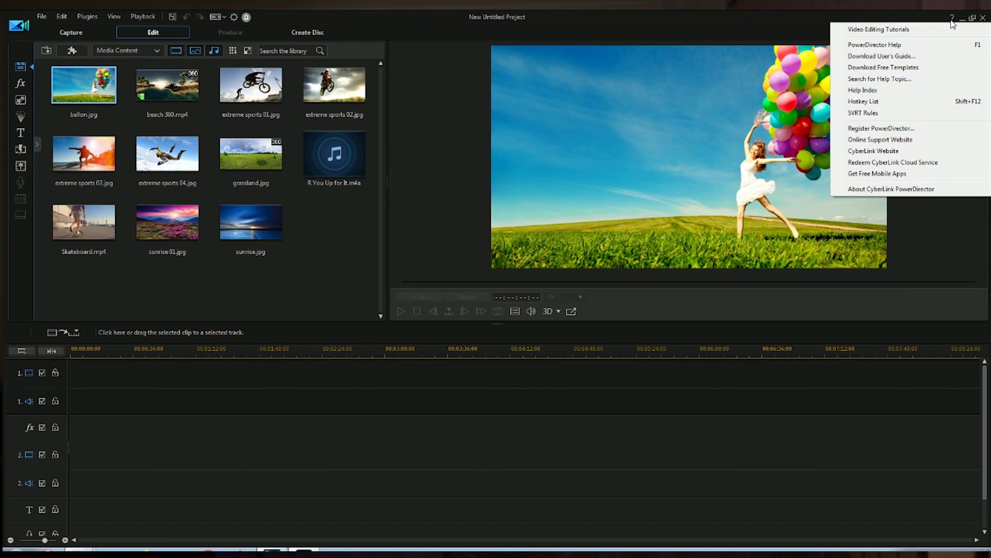
{"action": "left_click", "coordinate": [894, 31]}
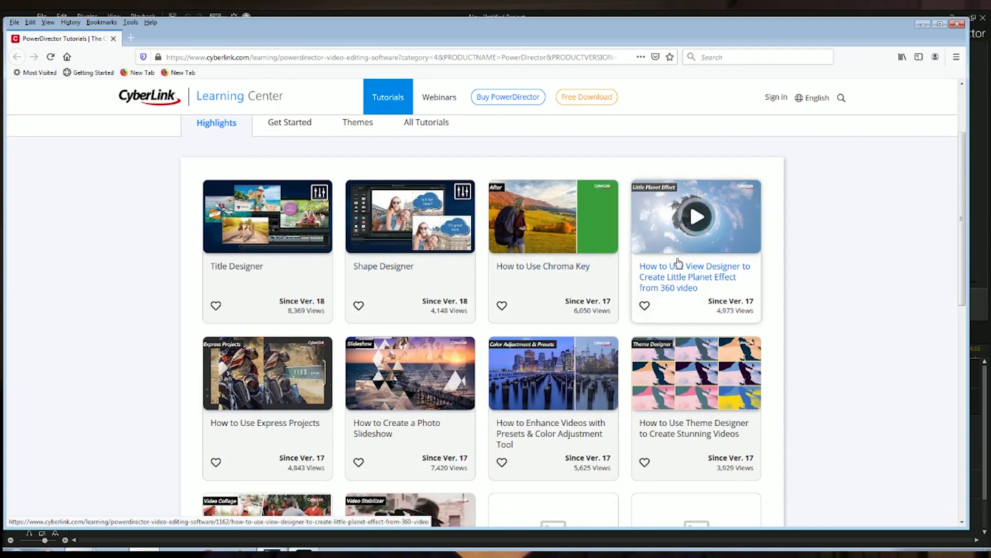
{"action": "scroll", "coordinate": [679, 261], "scroll_direction": "down", "scroll_amount": 3}
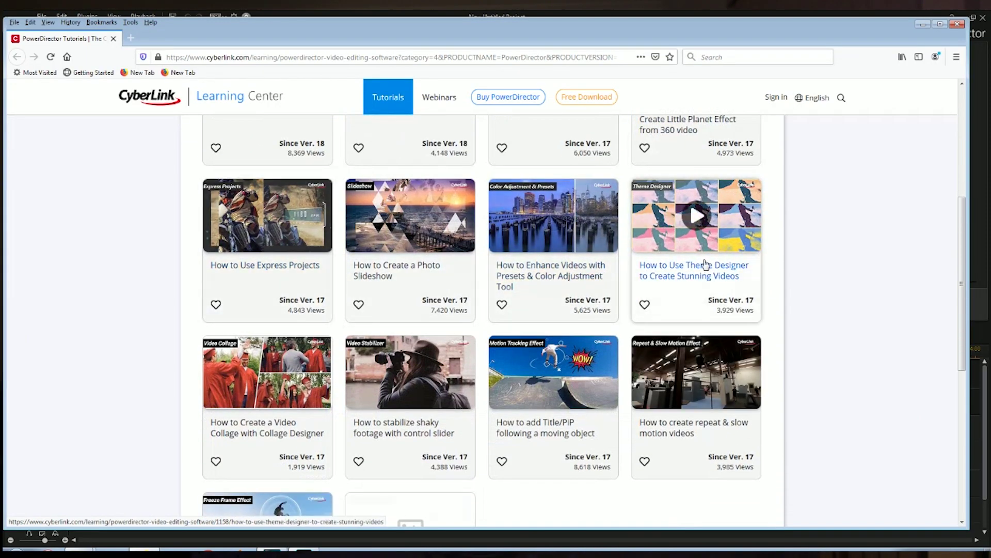
{"action": "scroll", "coordinate": [708, 274], "scroll_direction": "down", "scroll_amount": 2}
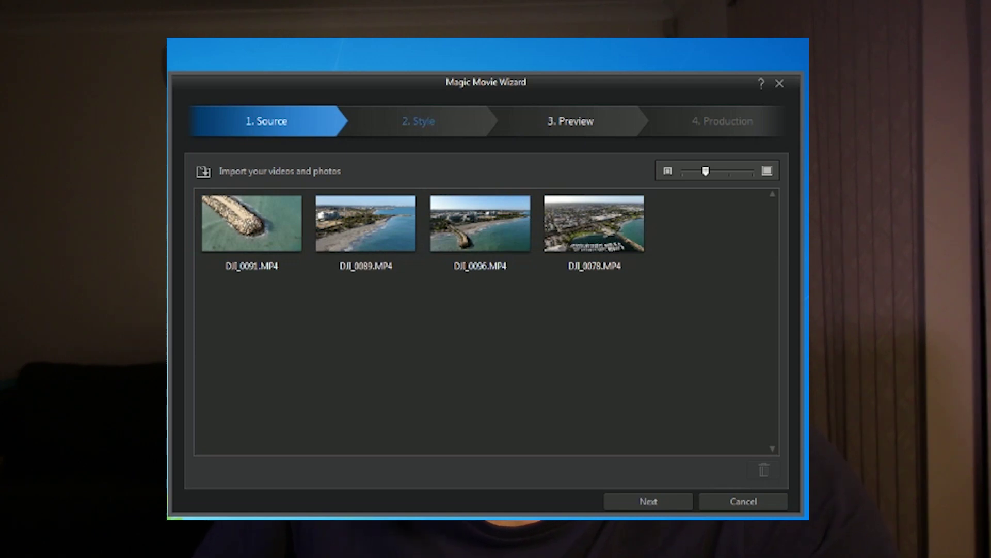
- Choose a Magic Style for the four drone clips, analyse them, and play the Magic Movie preview
{"action": "left_click", "coordinate": [431, 132]}
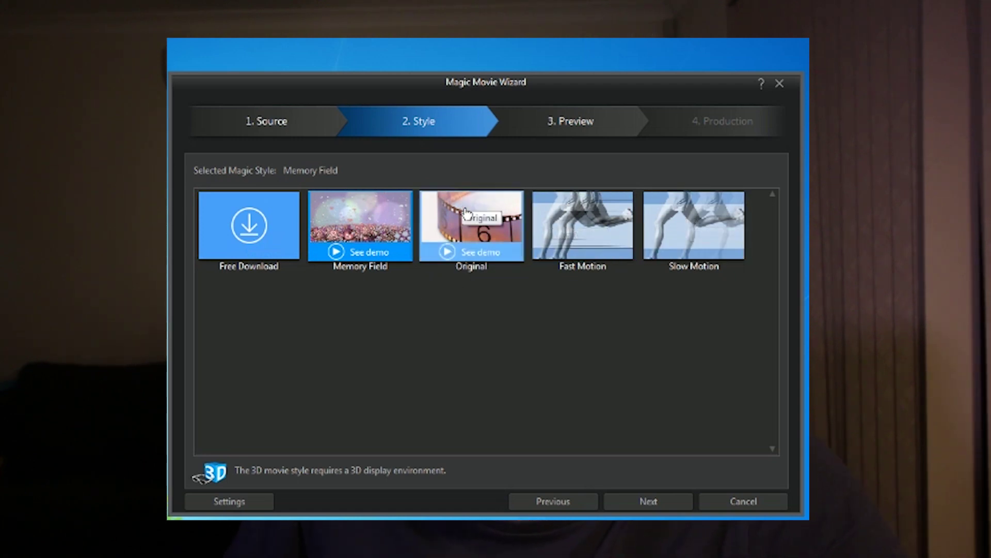
{"action": "left_click", "coordinate": [648, 501]}
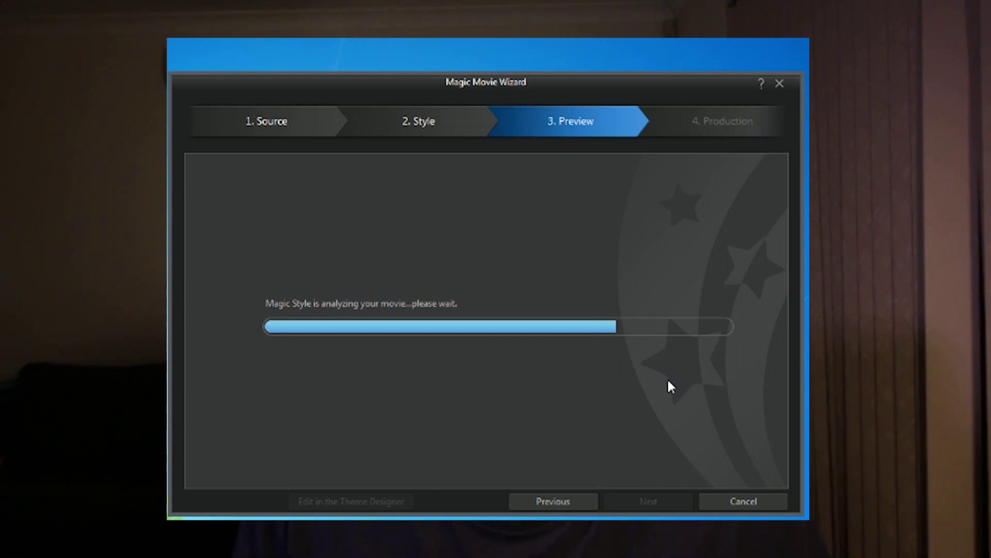
{"action": "left_click", "coordinate": [207, 468]}
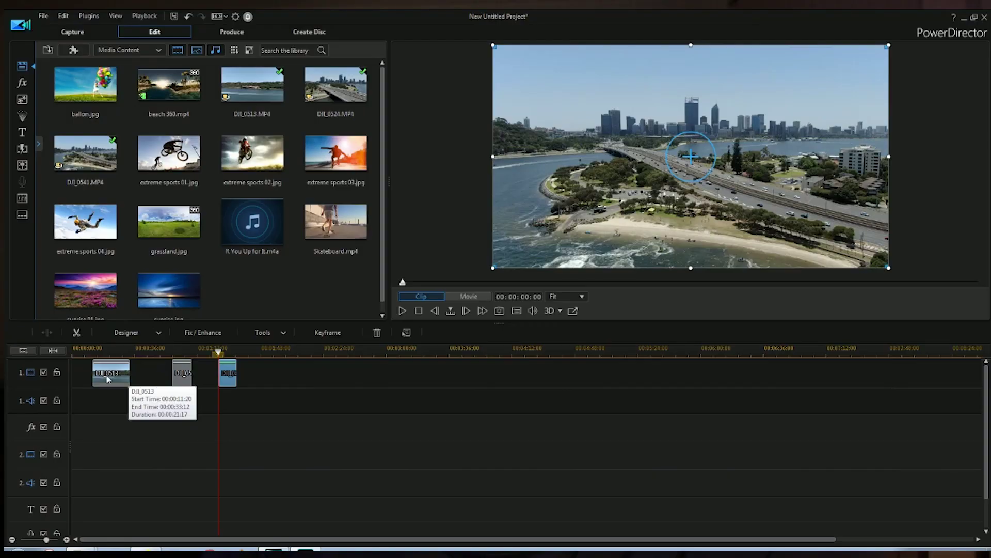
- Move DJI_0513 to the timeline start, close the clip gaps, play, and open DJI_0457.MP4 in Action Camera Center
{"action": "left_click_drag", "start_coordinate": [130, 371], "coordinate": [109, 365]}
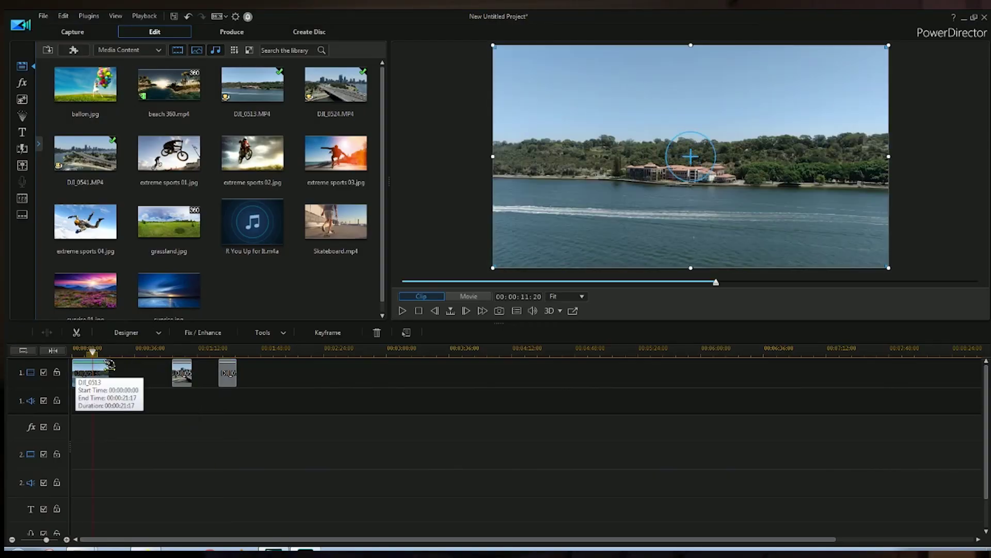
{"action": "left_click", "coordinate": [132, 352]}
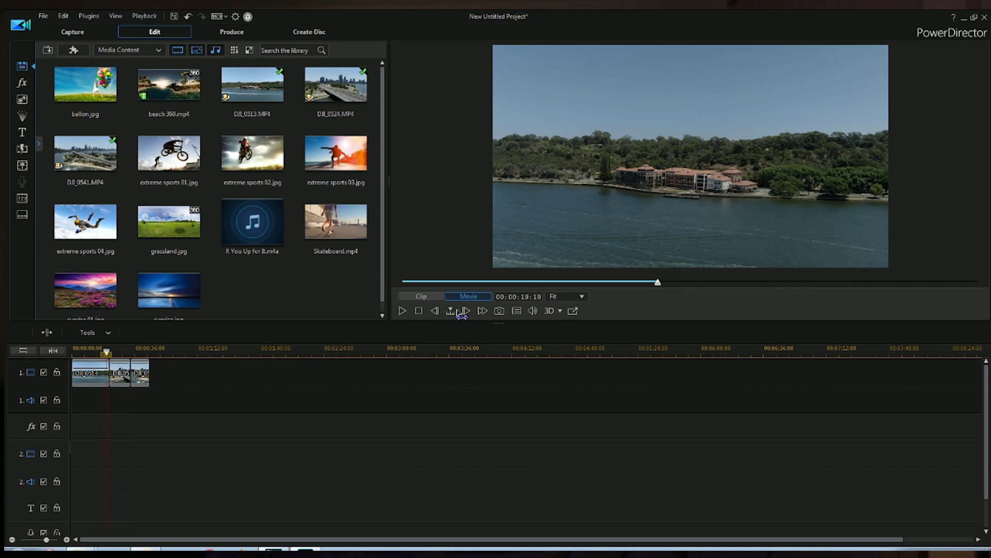
{"action": "key", "text": "space"}
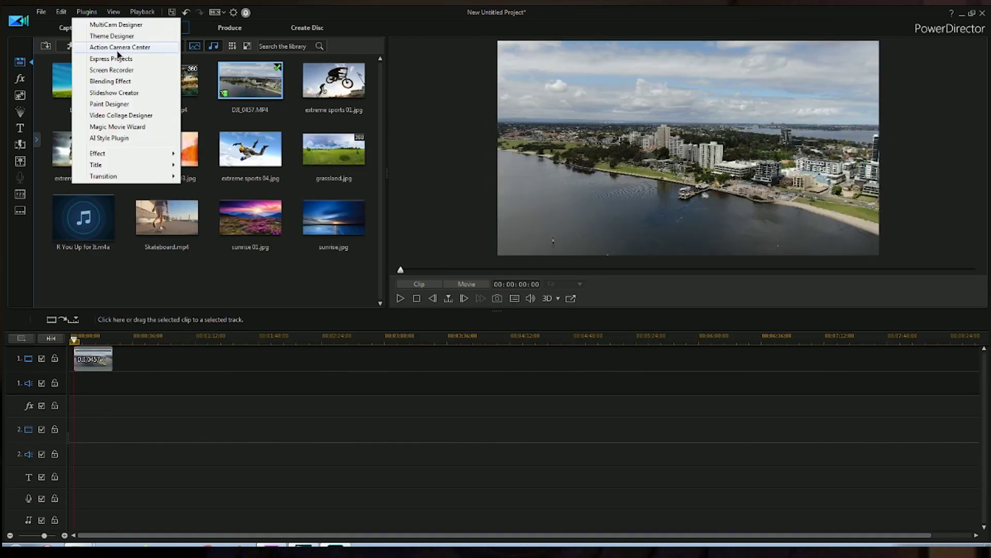
{"action": "left_click", "coordinate": [118, 50]}
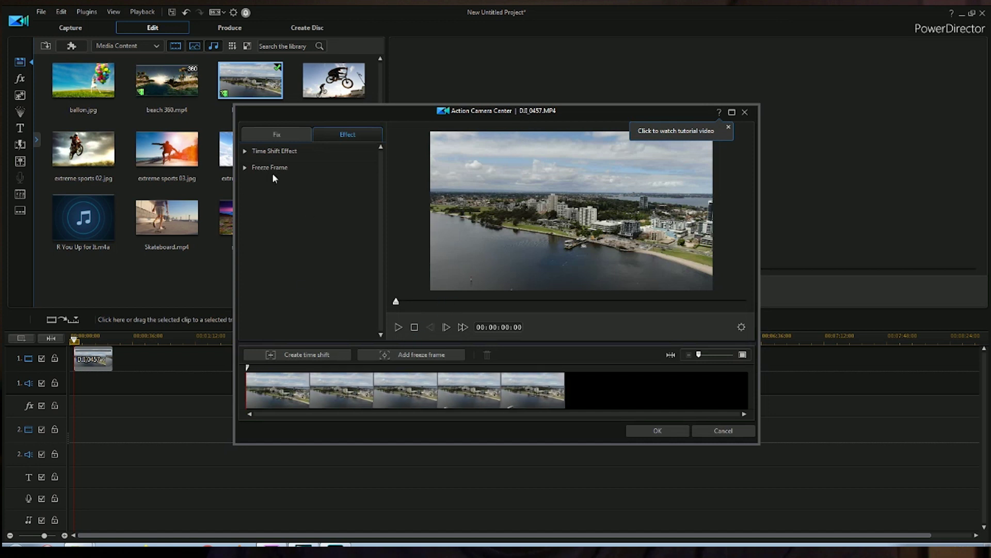
- Scrub the Action Camera Center filmstrip a couple of seconds into the drone clip
{"action": "left_click_drag", "start_coordinate": [247, 368], "coordinate": [326, 374]}
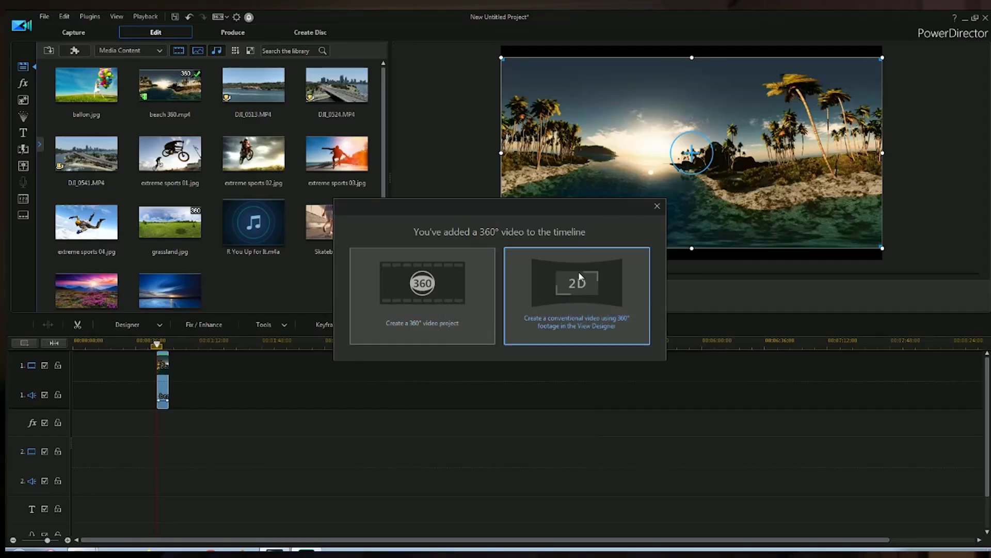
- Make the beach 360 clip a 2D video, rotate X/Y/Z toward the palms and beach, and play it
{"action": "left_click", "coordinate": [577, 285]}
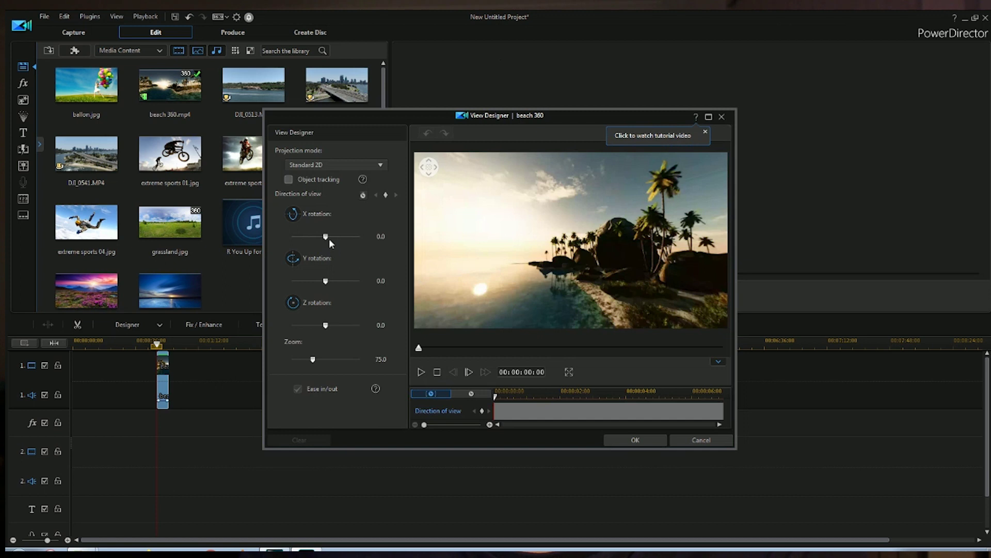
{"action": "mouse_move", "coordinate": [327, 239]}
{"action": "left_mouse_down"}
{"action": "mouse_move", "coordinate": [346, 238]}
{"action": "mouse_move", "coordinate": [306, 239]}
{"action": "mouse_move", "coordinate": [346, 239]}
{"action": "mouse_move", "coordinate": [323, 241]}
{"action": "left_mouse_up"}
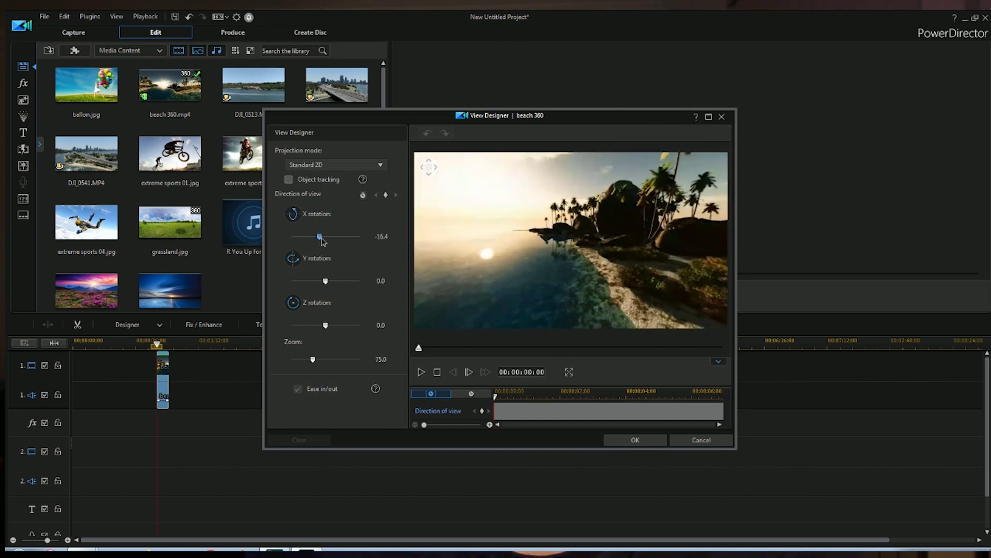
{"action": "left_click_drag", "start_coordinate": [326, 284], "coordinate": [346, 285]}
{"action": "left_click_drag", "start_coordinate": [326, 328], "coordinate": [302, 363]}
{"action": "left_click", "coordinate": [421, 374]}
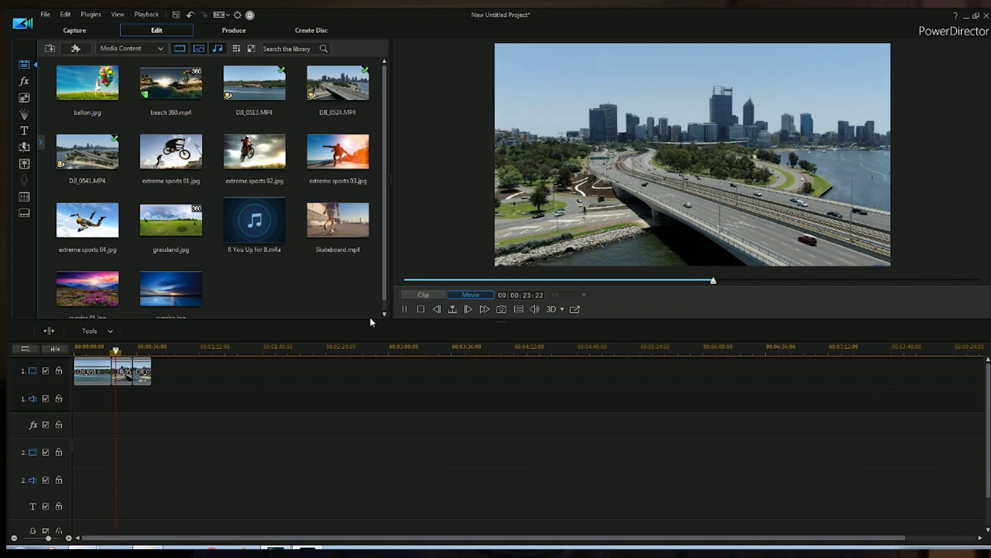
- Enlarge the timeline, scrub the drone clips, and trim the end of the first clip DJI_0513
{"action": "left_click_drag", "start_coordinate": [369, 318], "coordinate": [377, 275]}
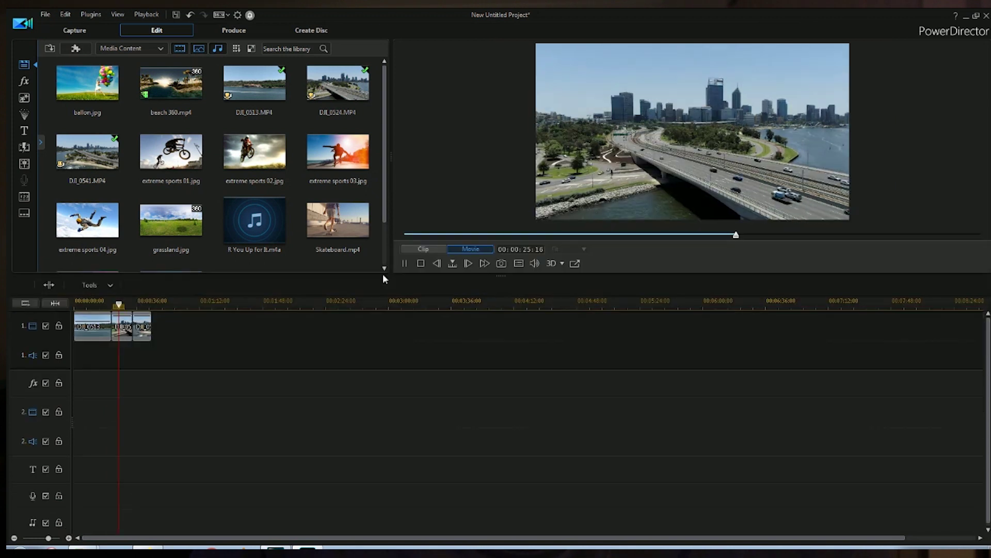
{"action": "mouse_move", "coordinate": [117, 305]}
{"action": "left_mouse_down"}
{"action": "mouse_move", "coordinate": [77, 304]}
{"action": "mouse_move", "coordinate": [145, 306]}
{"action": "mouse_move", "coordinate": [97, 310]}
{"action": "left_mouse_up"}
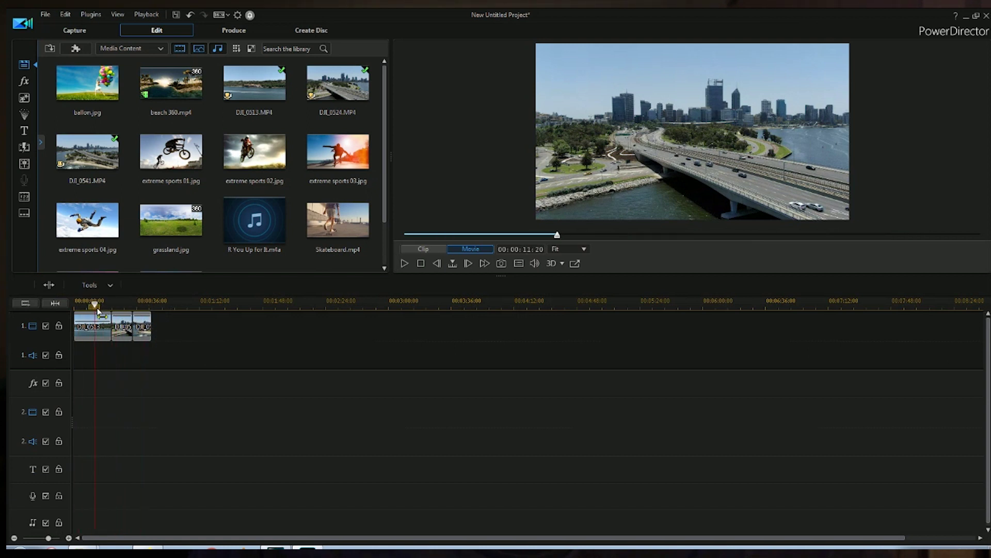
{"action": "right_click", "coordinate": [103, 335]}
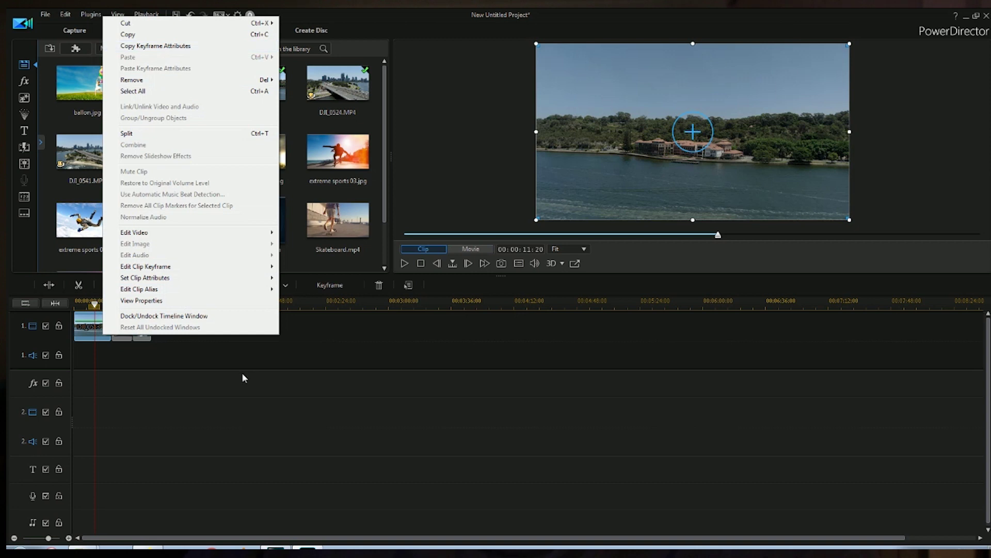
{"action": "left_click", "coordinate": [222, 367]}
{"action": "left_click", "coordinate": [111, 319]}
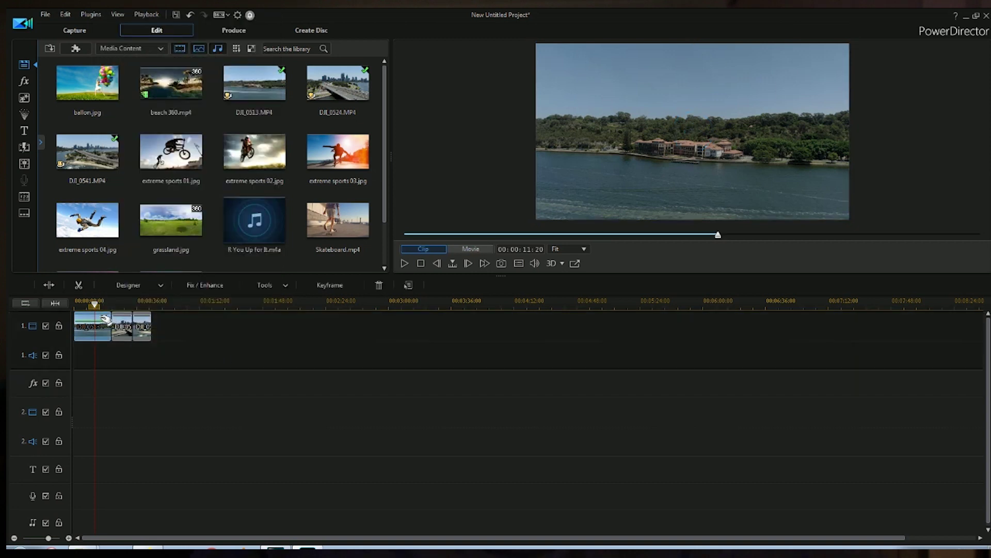
{"action": "left_click_drag", "start_coordinate": [109, 316], "coordinate": [93, 316]}
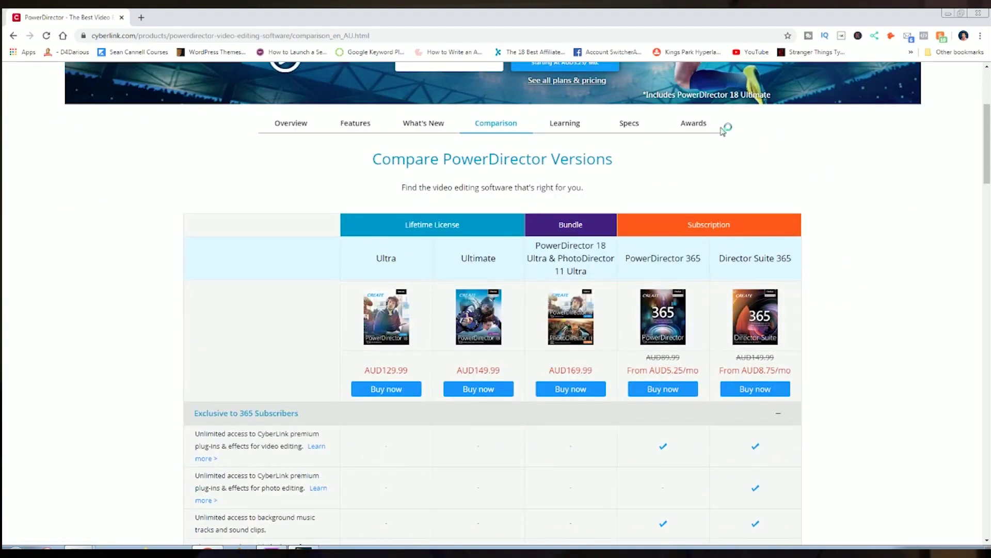
- Scroll the Ultra, Ultimate and 365 comparison table down to the footer and back up to prices
{"action": "scroll", "coordinate": [831, 454], "scroll_direction": "down", "scroll_amount": 5}
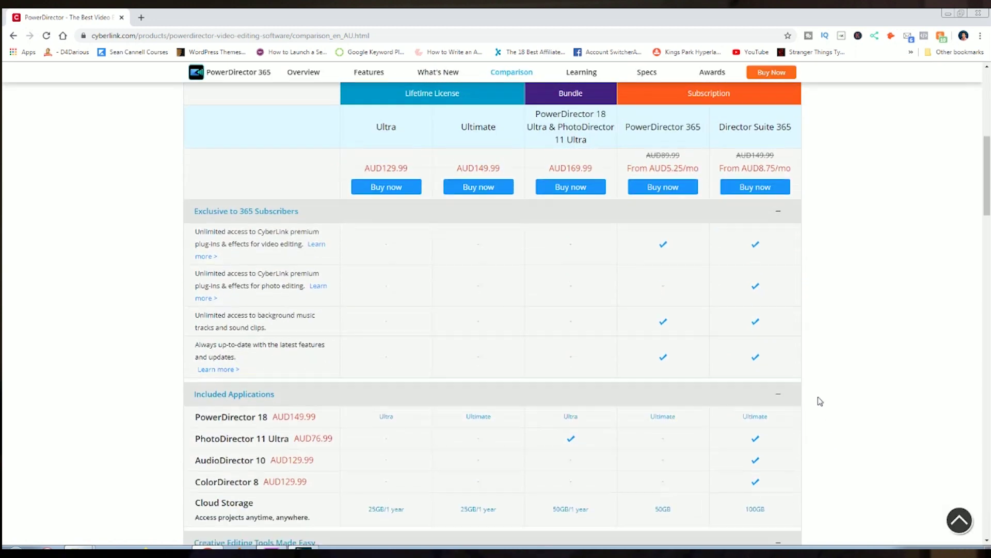
{"action": "scroll", "coordinate": [784, 373], "scroll_direction": "down", "scroll_amount": 2}
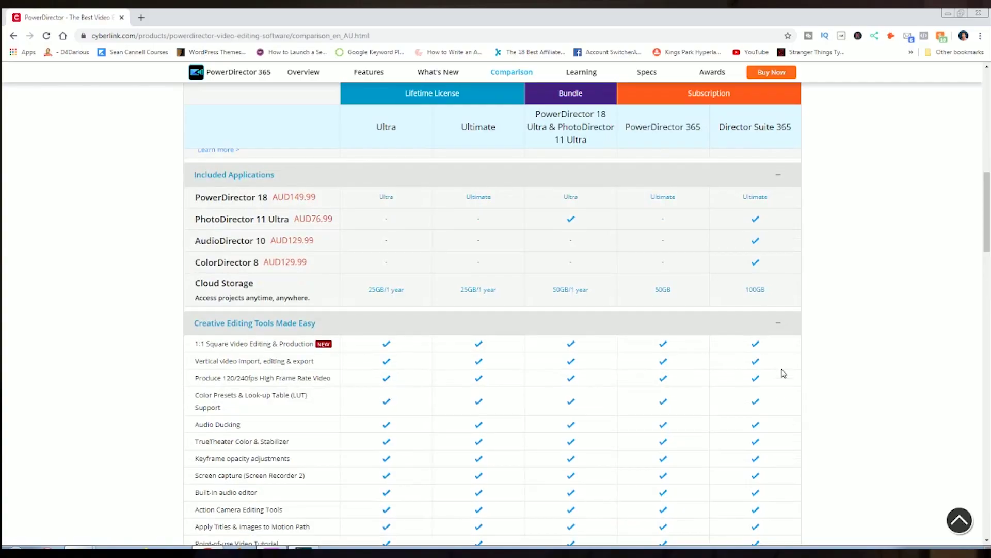
{"action": "scroll", "coordinate": [781, 371], "scroll_direction": "down", "scroll_amount": 4}
{"action": "scroll", "coordinate": [790, 372], "scroll_direction": "down", "scroll_amount": 10}
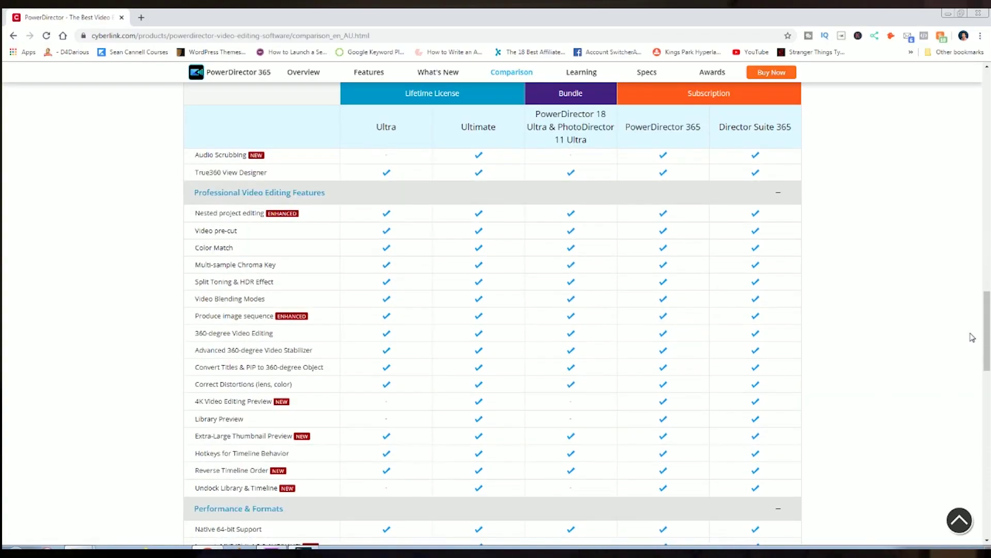
{"action": "scroll", "coordinate": [987, 347], "scroll_direction": "down", "scroll_amount": 14}
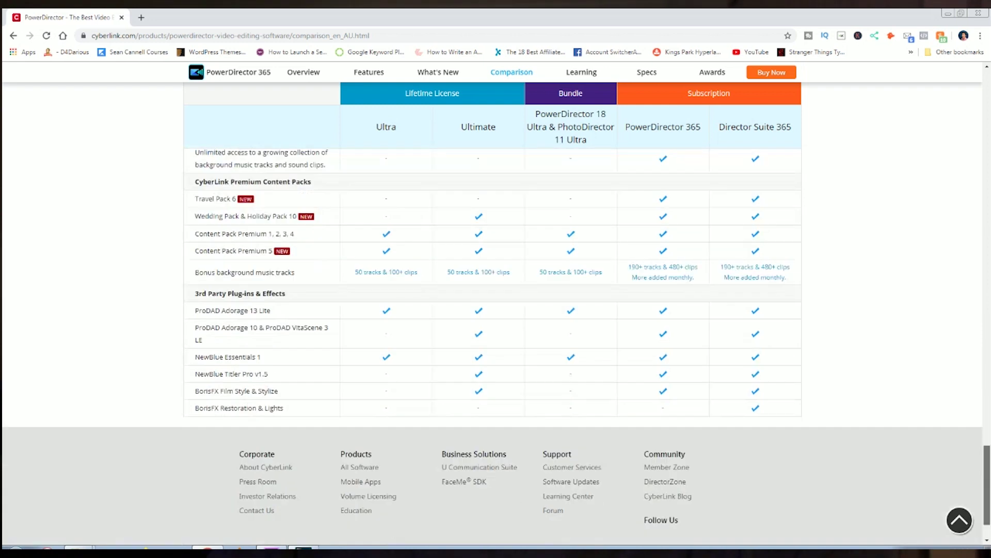
{"action": "scroll", "coordinate": [491, 351], "scroll_direction": "up", "scroll_amount": 20}
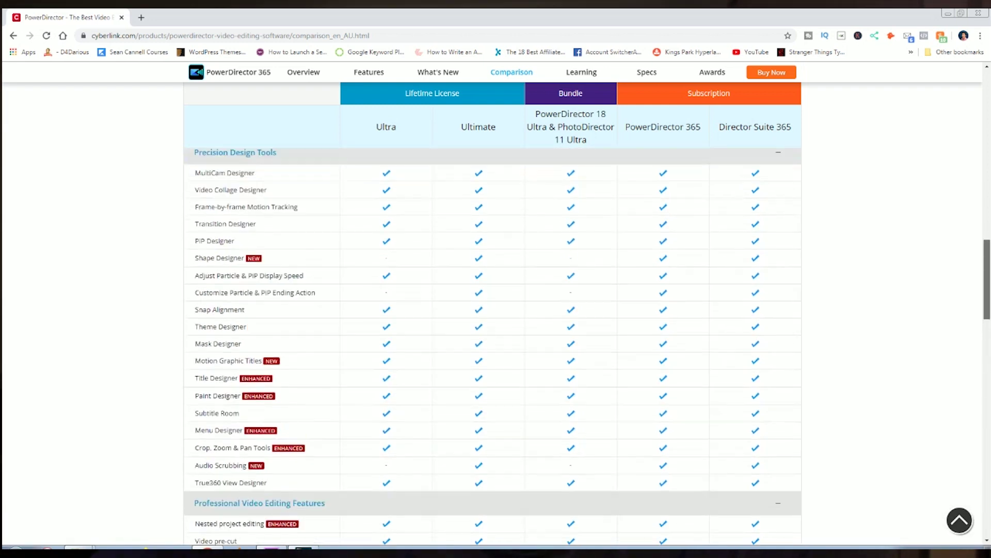
{"action": "scroll", "coordinate": [492, 351], "scroll_direction": "up", "scroll_amount": 6}
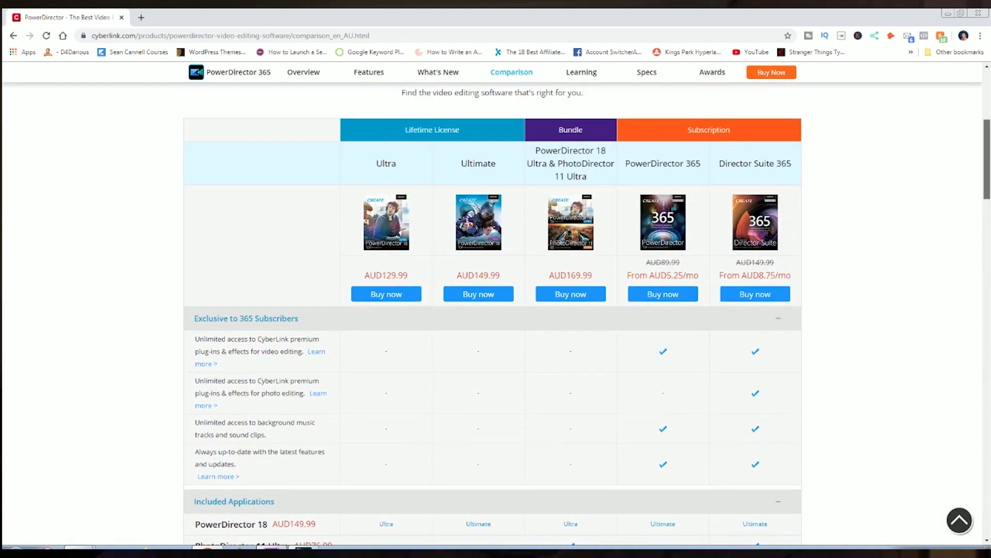